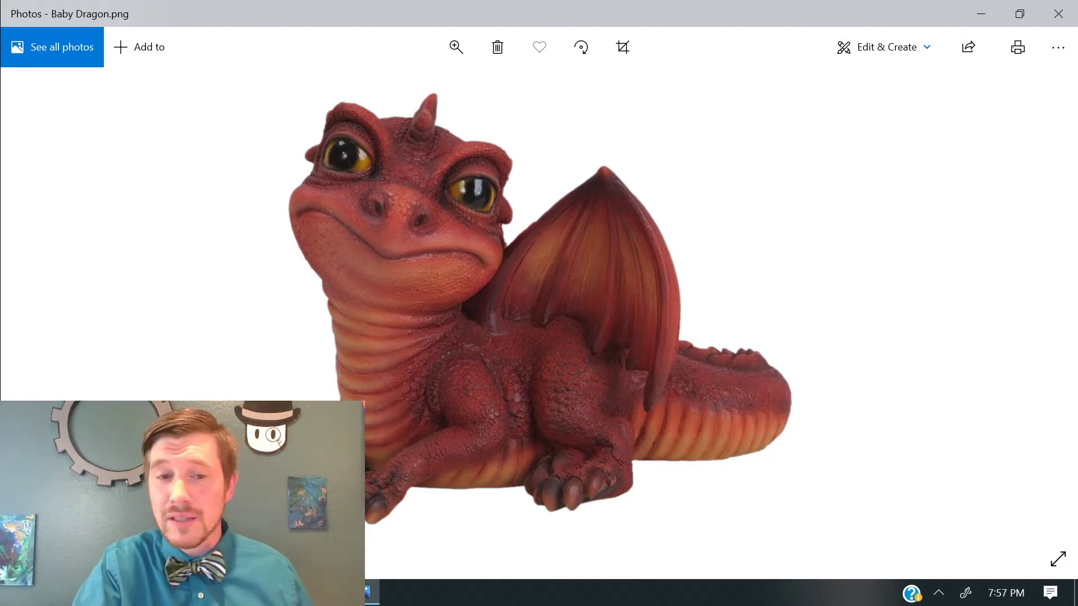
# Step: Capture a rectangular snip of the whole dragon picture with Snipping Tool
pyautogui.click(319, 592)
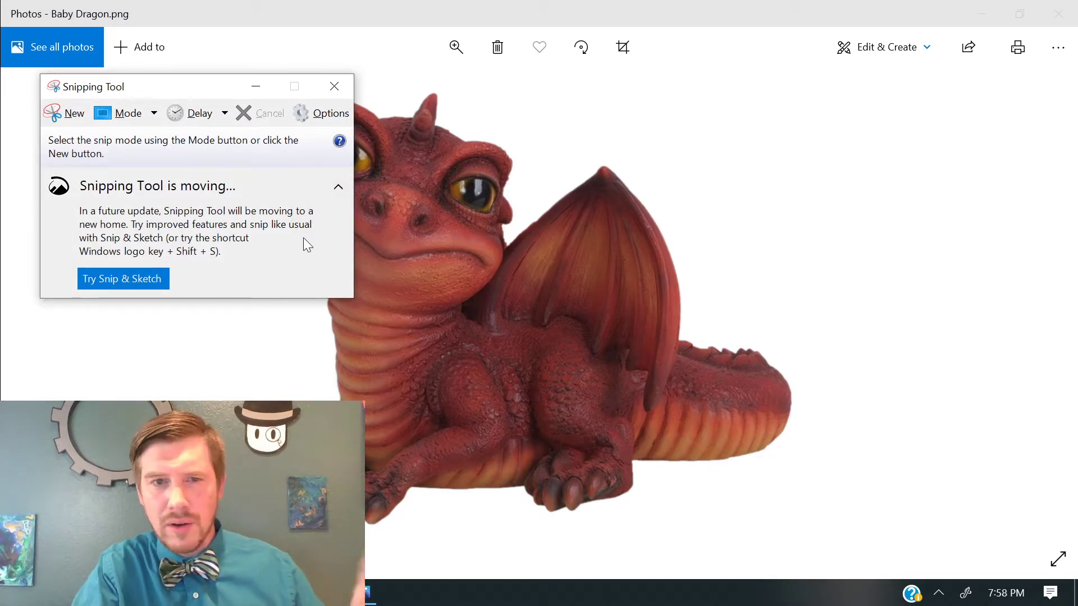
pyautogui.click(61, 115)
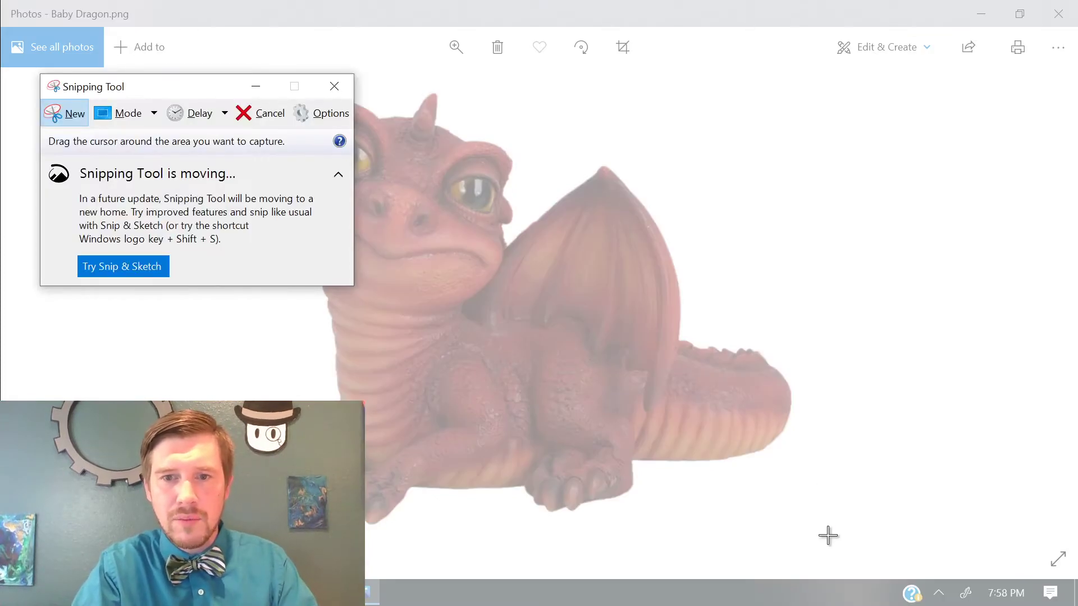
pyautogui.moveTo(828, 536); pyautogui.dragTo(213, 83)
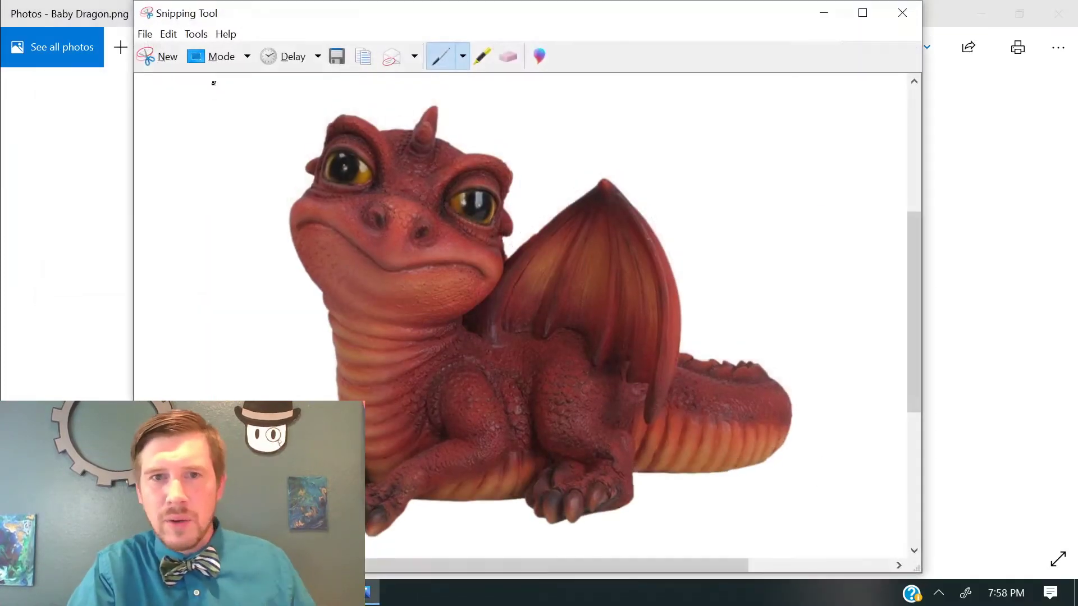
# Step: Send the dragon snip to Paint 3D for editing and make its canvas transparent
pyautogui.click(166, 34)
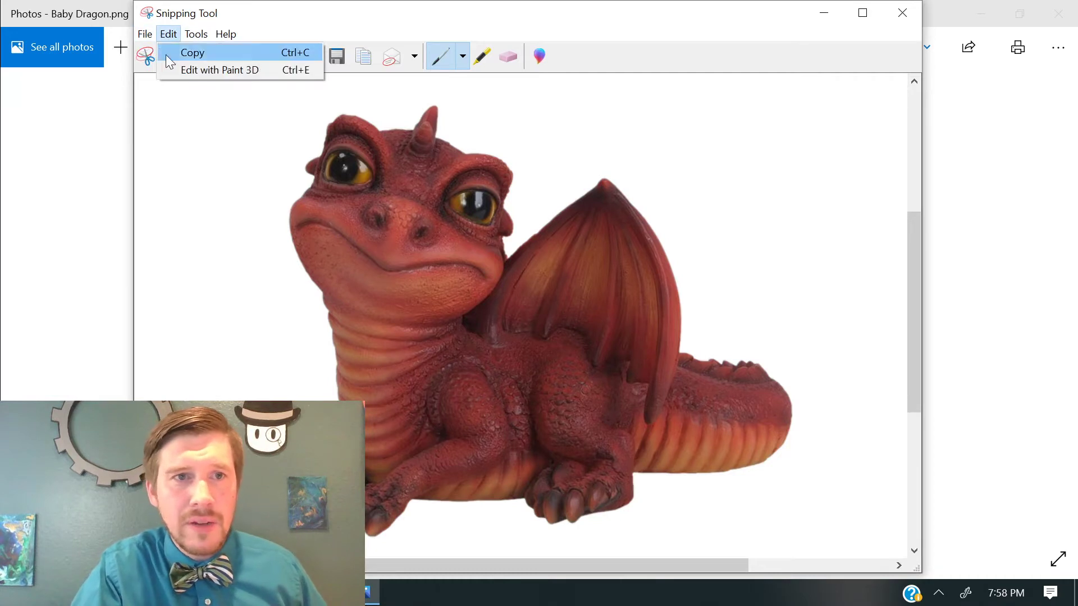
pyautogui.click(186, 71)
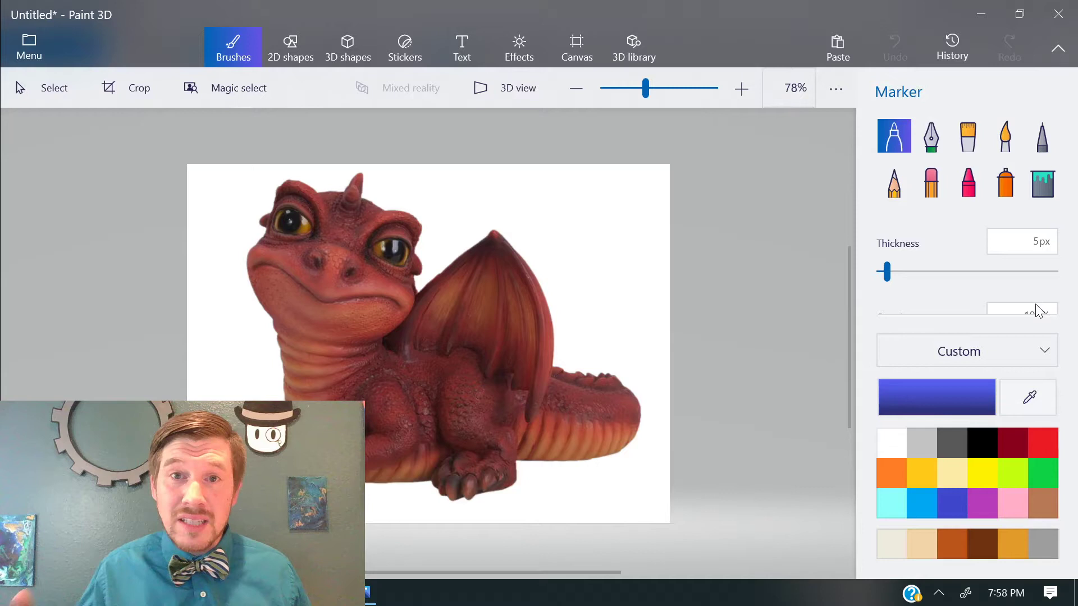
pyautogui.click(580, 57)
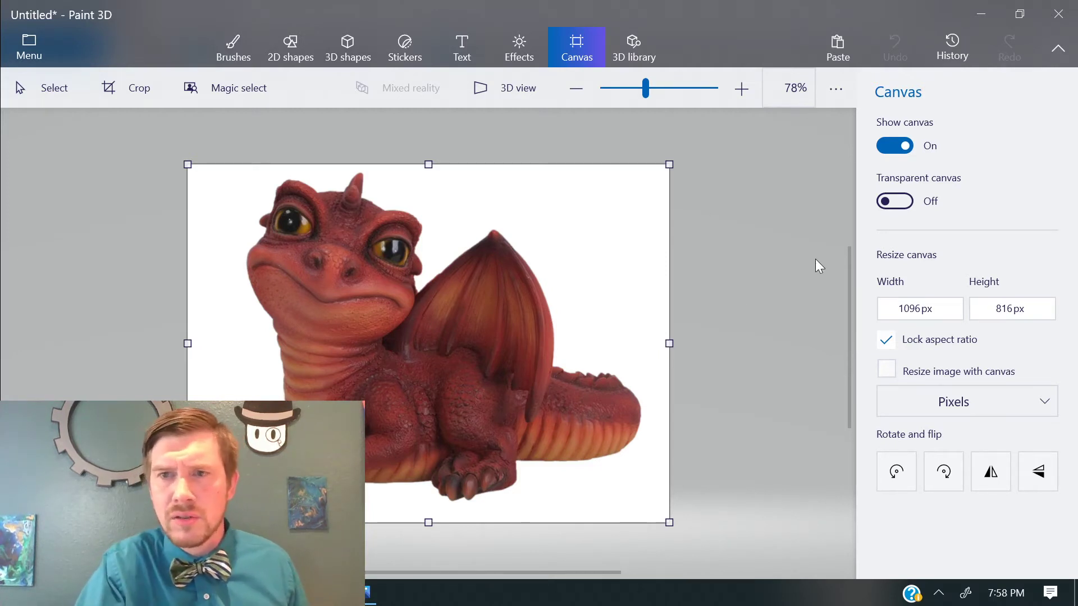
pyautogui.click(900, 203)
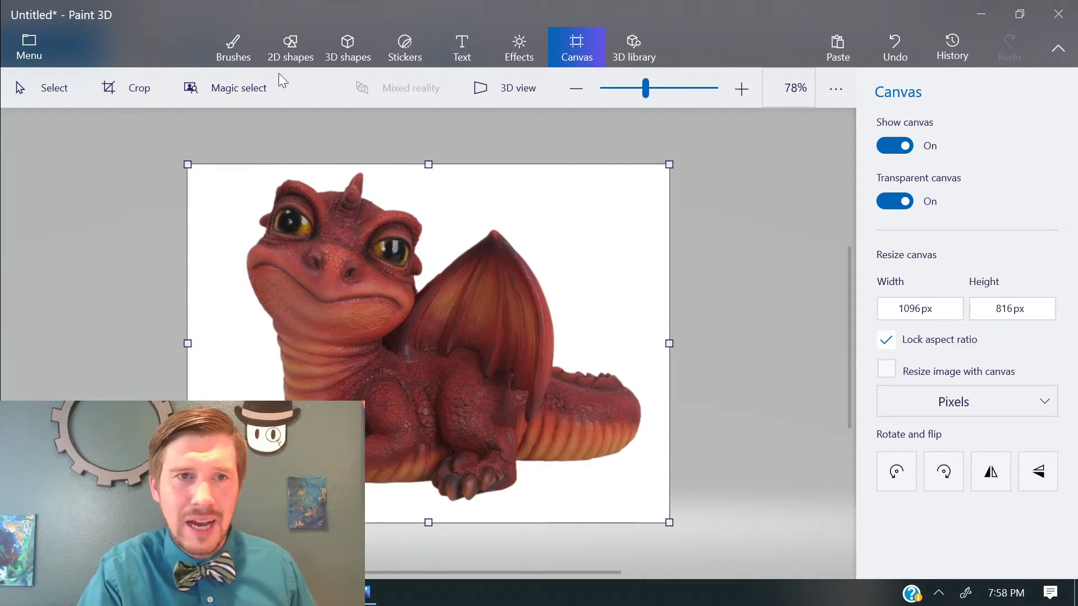
# Step: Use Magic select with the focus area narrowed tightly around the dragon's head to generate a head cutout
pyautogui.click(218, 86)
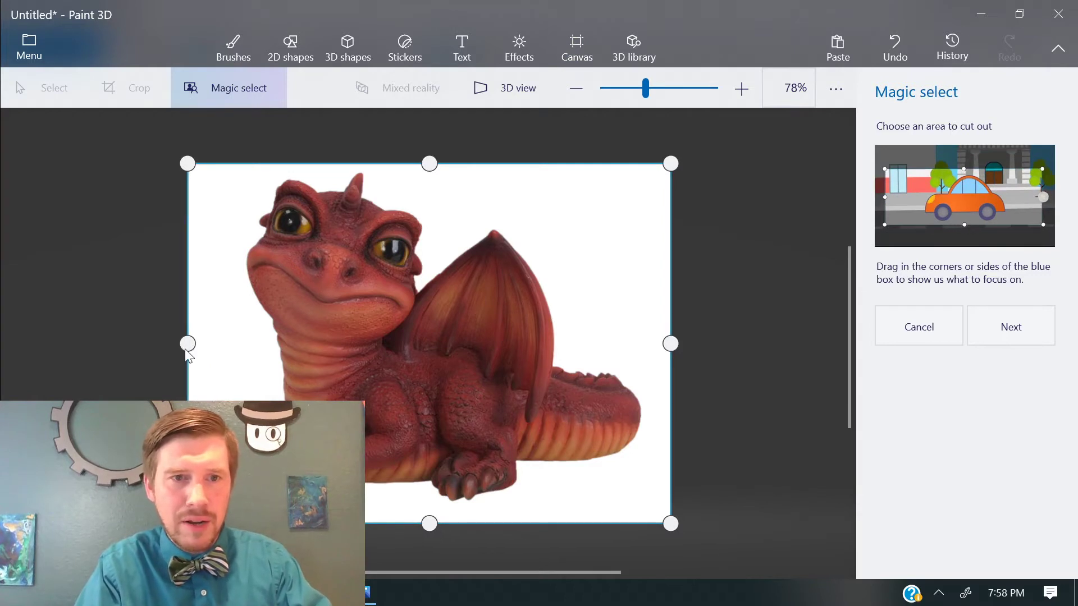
pyautogui.moveTo(187, 345); pyautogui.dragTo(241, 348)
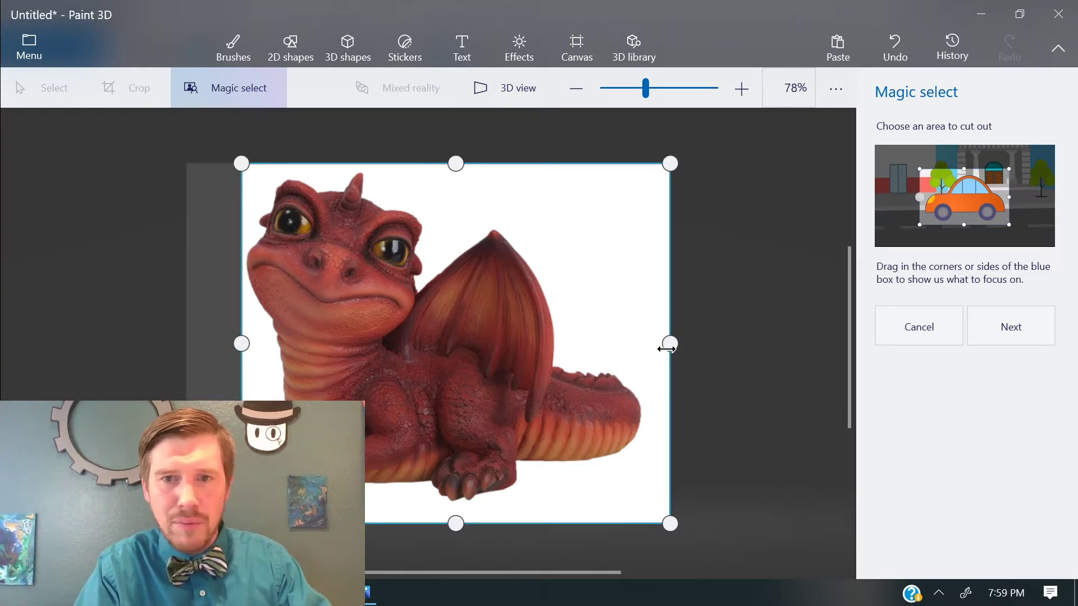
pyautogui.moveTo(669, 344); pyautogui.dragTo(643, 347)
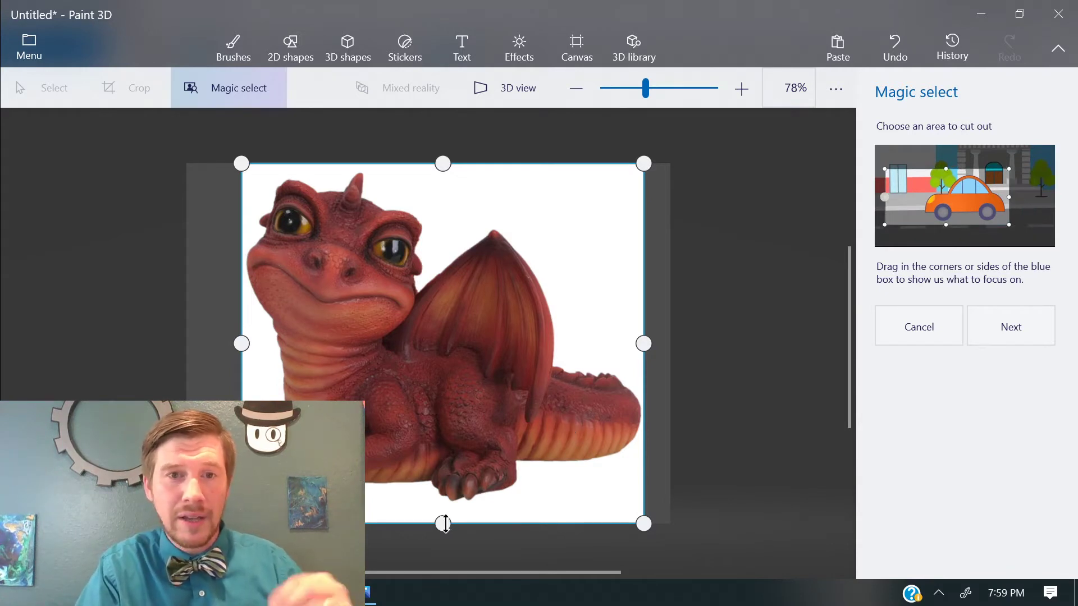
pyautogui.moveTo(445, 523); pyautogui.dragTo(372, 345)
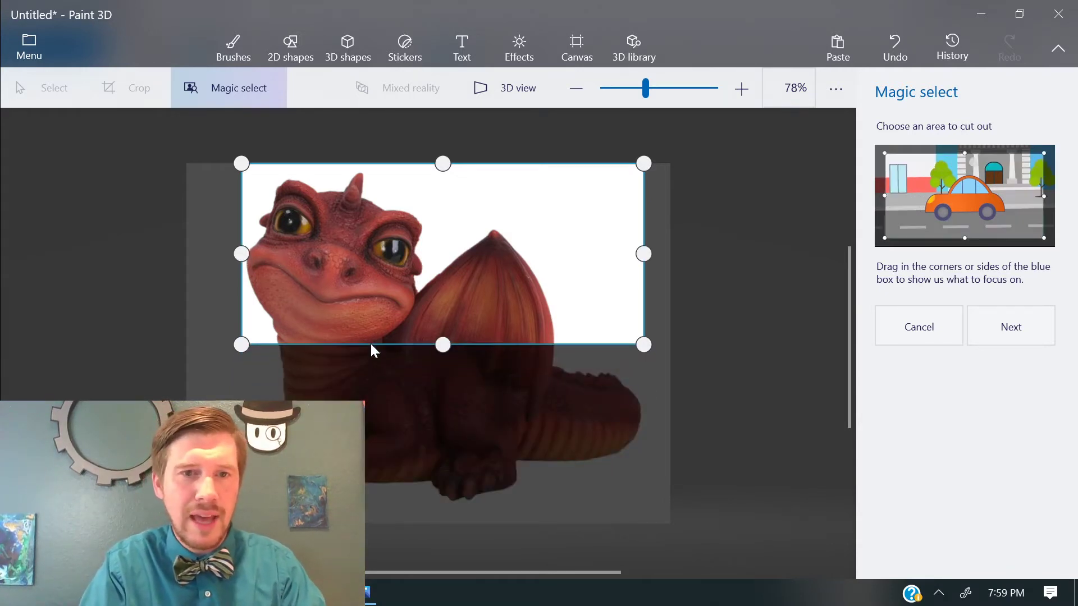
pyautogui.moveTo(642, 253); pyautogui.dragTo(426, 287)
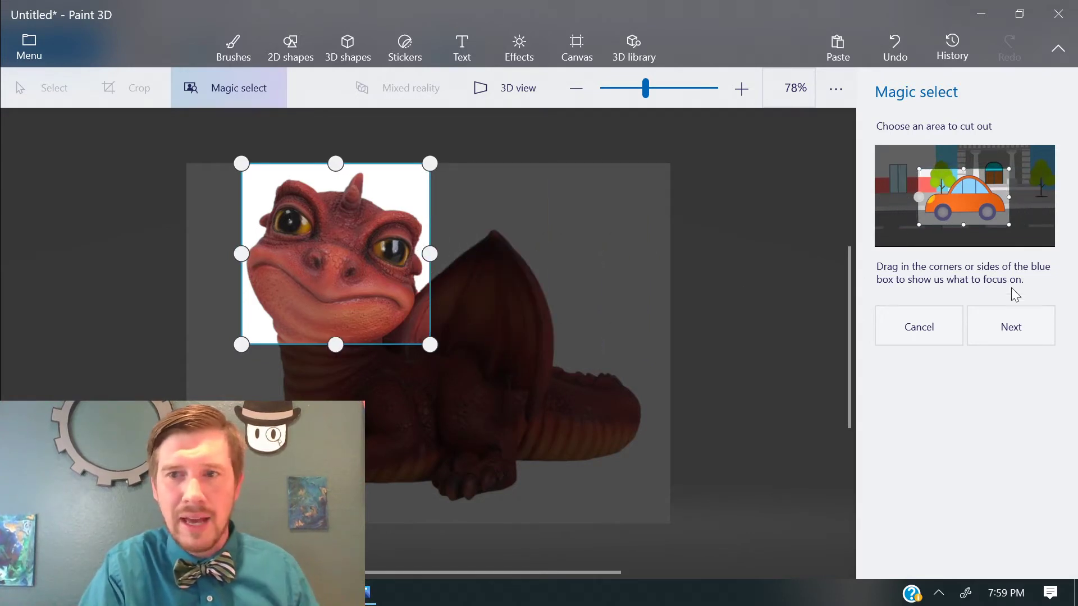
pyautogui.click(1026, 324)
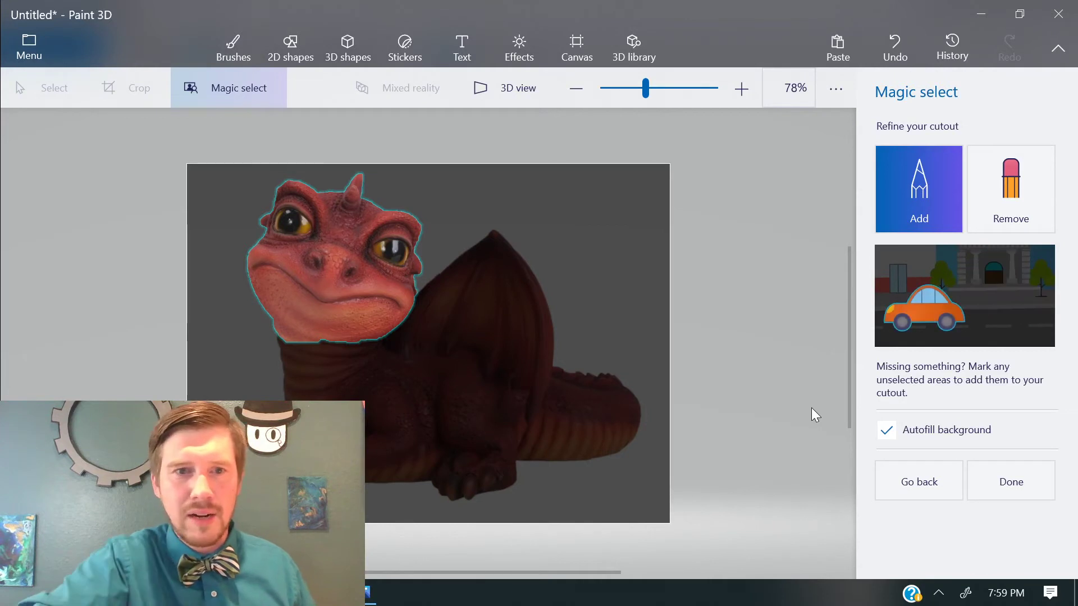
# Step: Remove the leftover neck corner below the jaw from the cutout and finish the Magic select
pyautogui.press('Right')
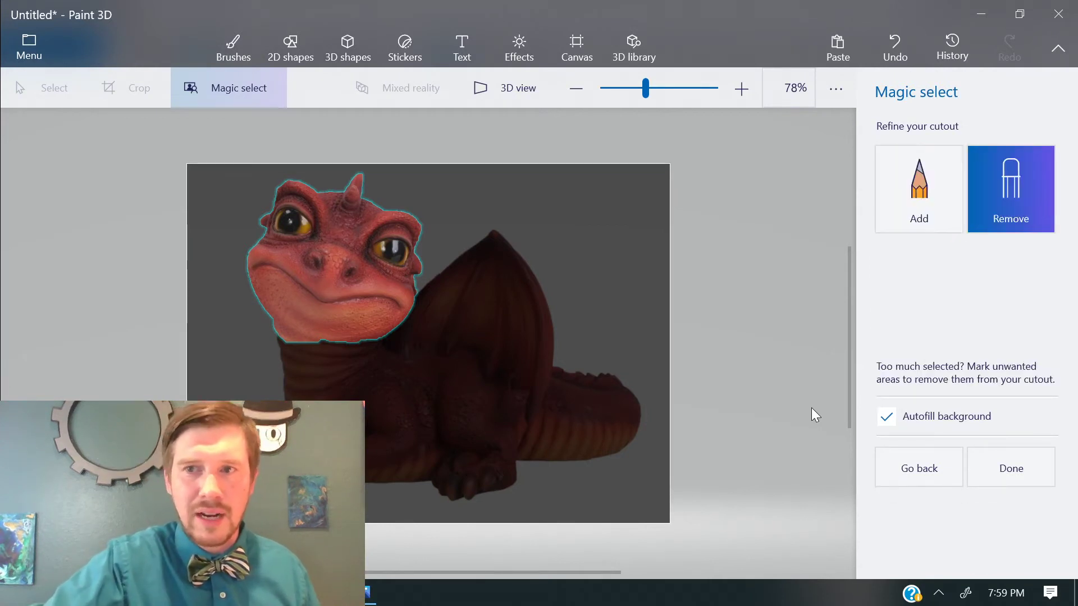
pyautogui.moveTo(264, 327)
pyautogui.mouseDown()
pyautogui.moveTo(320, 348)
pyautogui.moveTo(273, 324)
pyautogui.mouseUp()
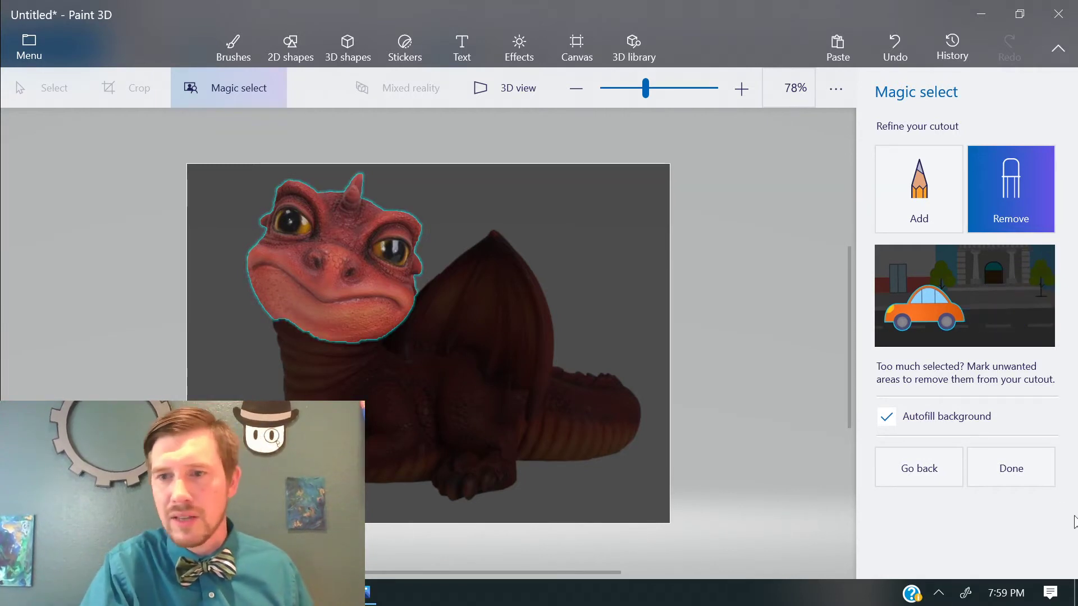
pyautogui.click(1046, 473)
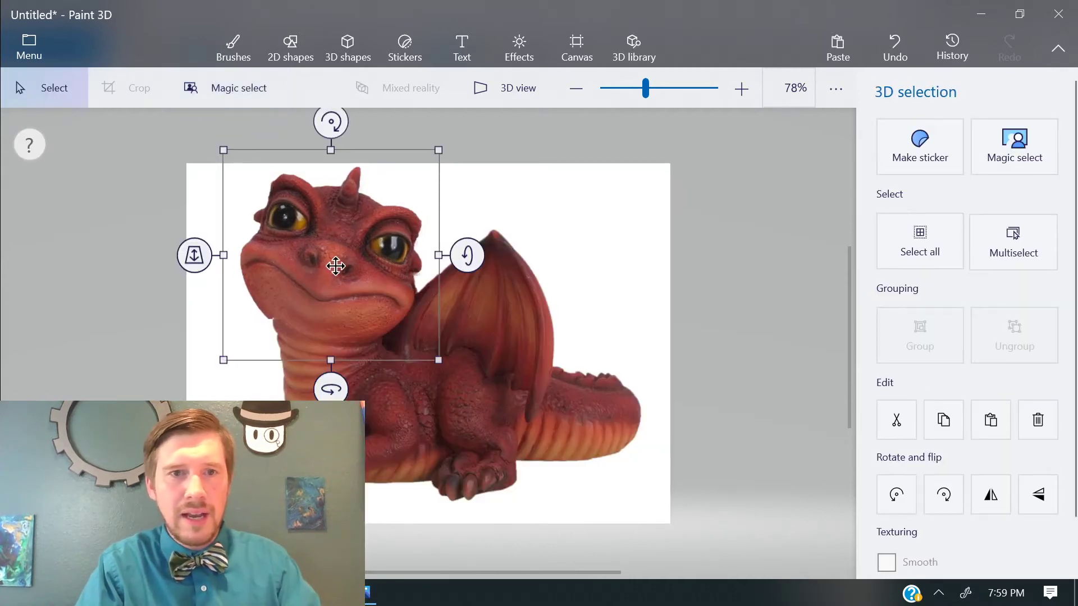
# Step: Clear the dragon's body and background from the canvas, leaving only the head cutout placed in the middle, deselected
pyautogui.moveTo(335, 264); pyautogui.dragTo(794, 347)
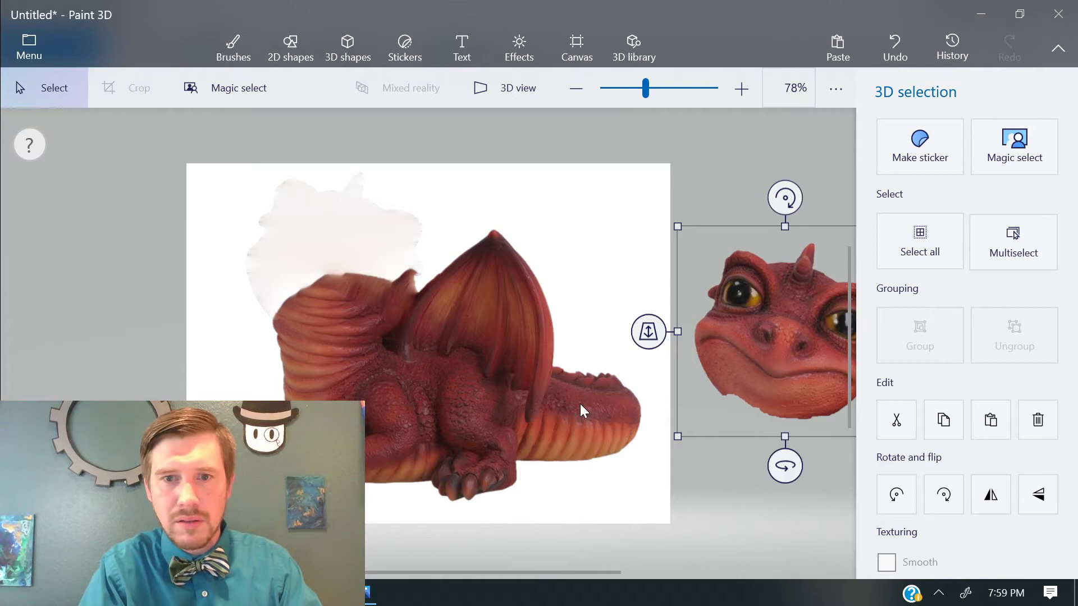
pyautogui.moveTo(580, 404); pyautogui.dragTo(187, 164)
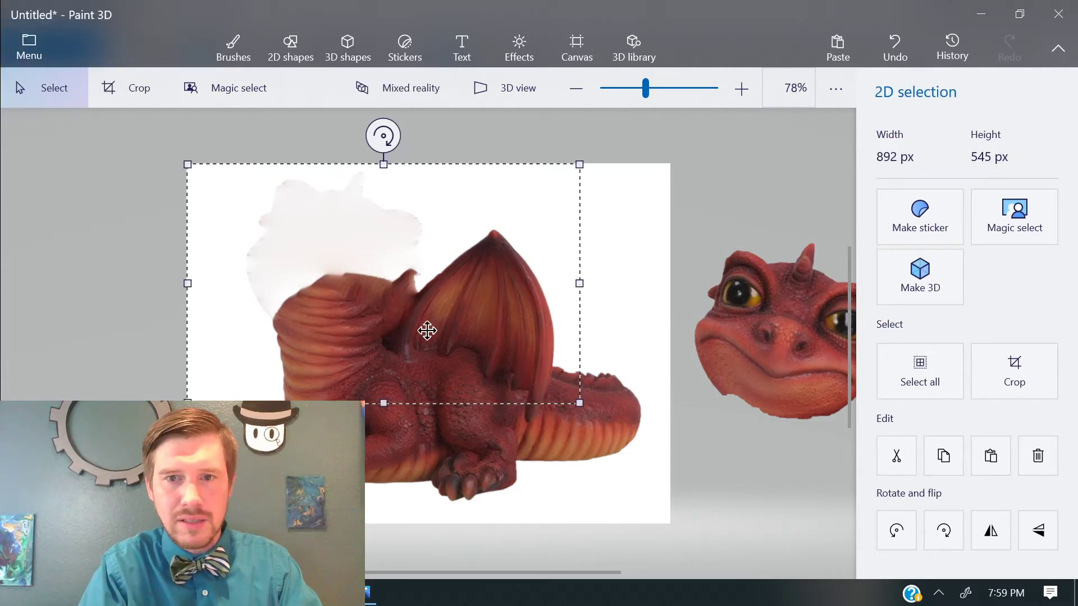
pyautogui.moveTo(685, 528); pyautogui.dragTo(168, 152)
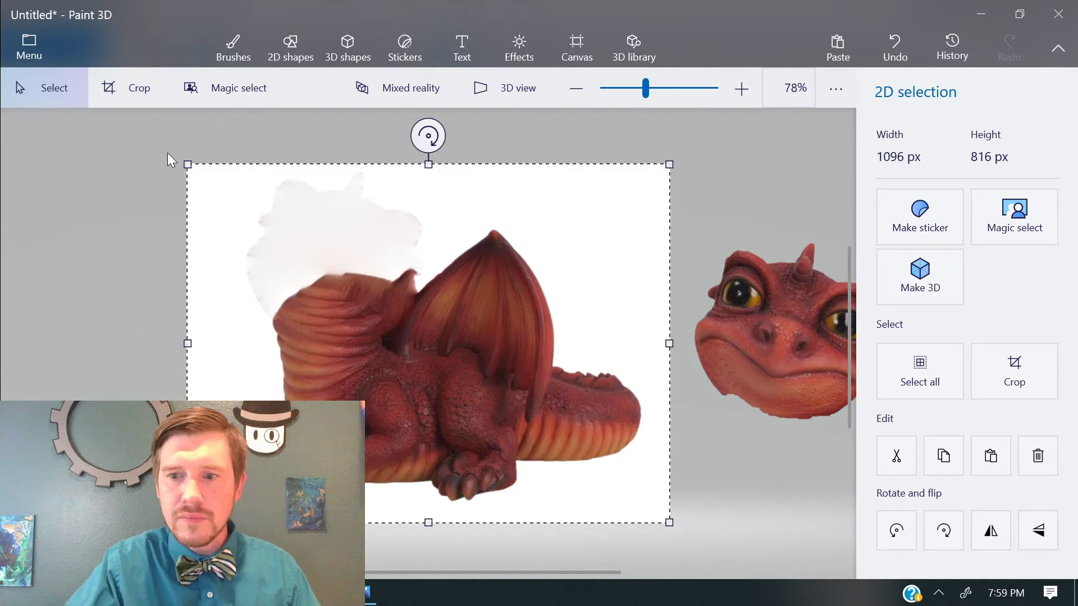
pyautogui.press('Delete')
pyautogui.moveTo(765, 345); pyautogui.dragTo(403, 304)
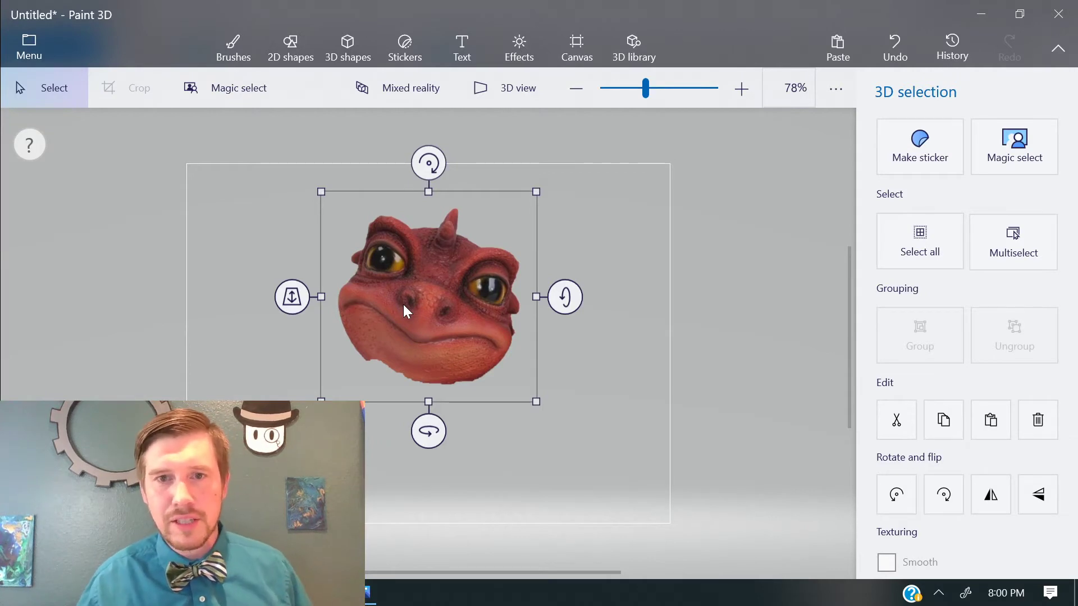
pyautogui.click(729, 299)
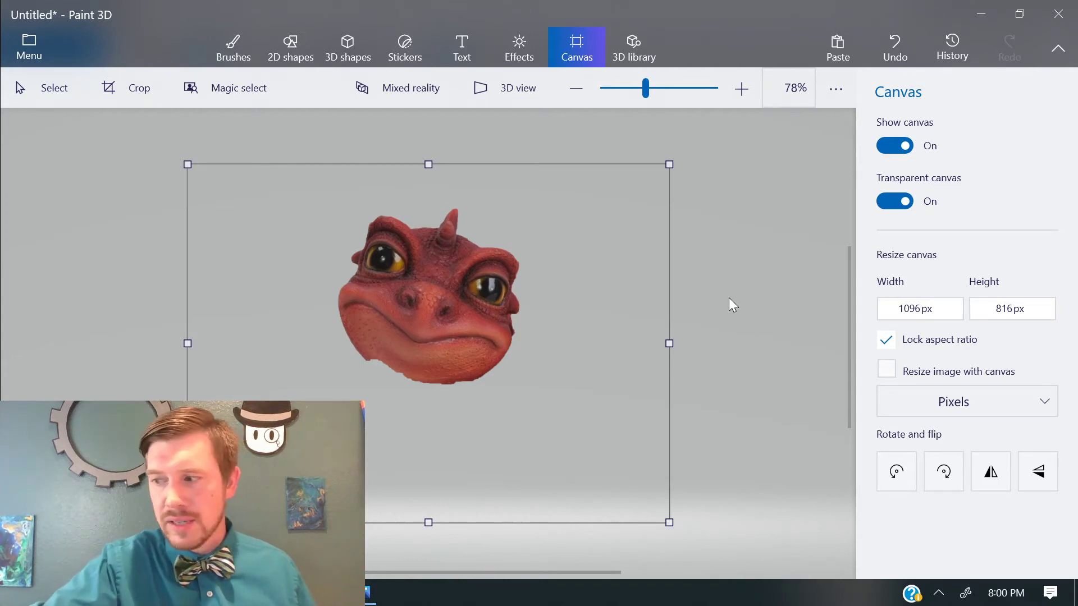
# Step: Sample dark red skin colour from the dragon's forehead and pencil a few strokes over the eye on the picture's right side
pyautogui.click(729, 298)
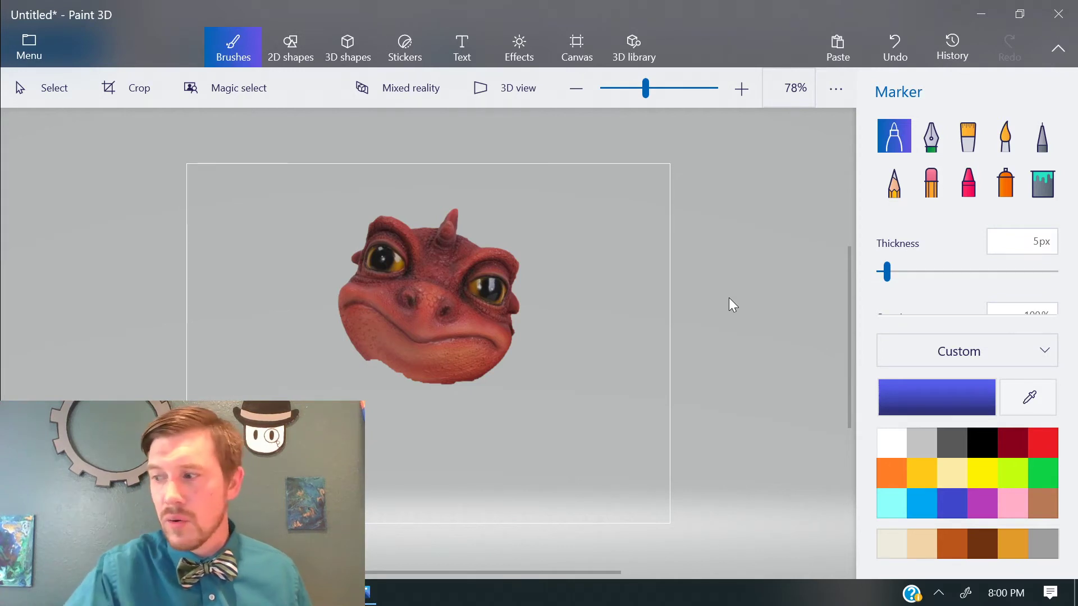
pyautogui.press('i')
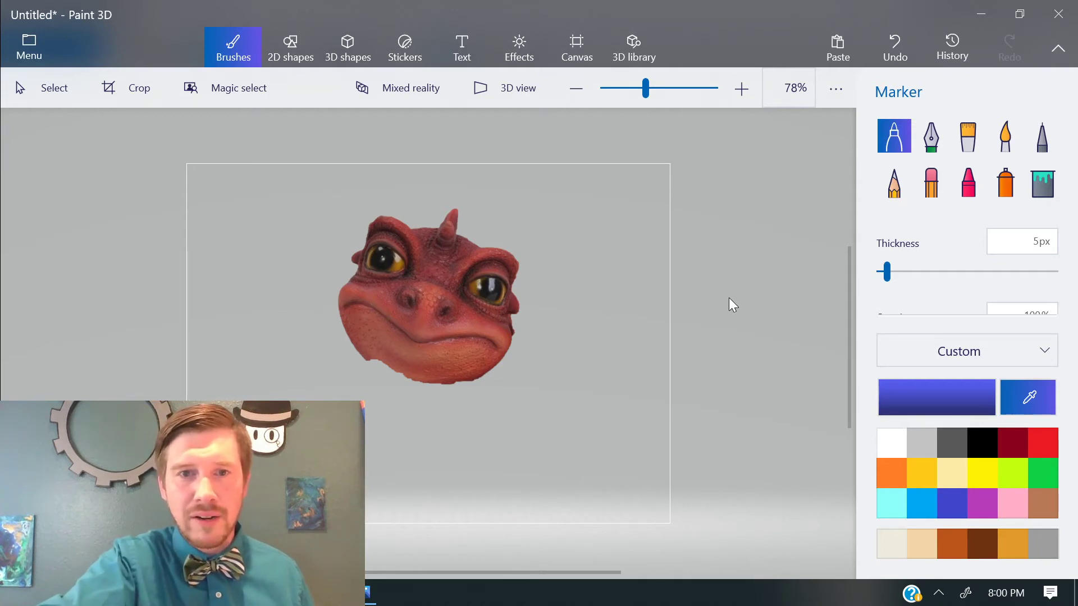
pyautogui.click(427, 236)
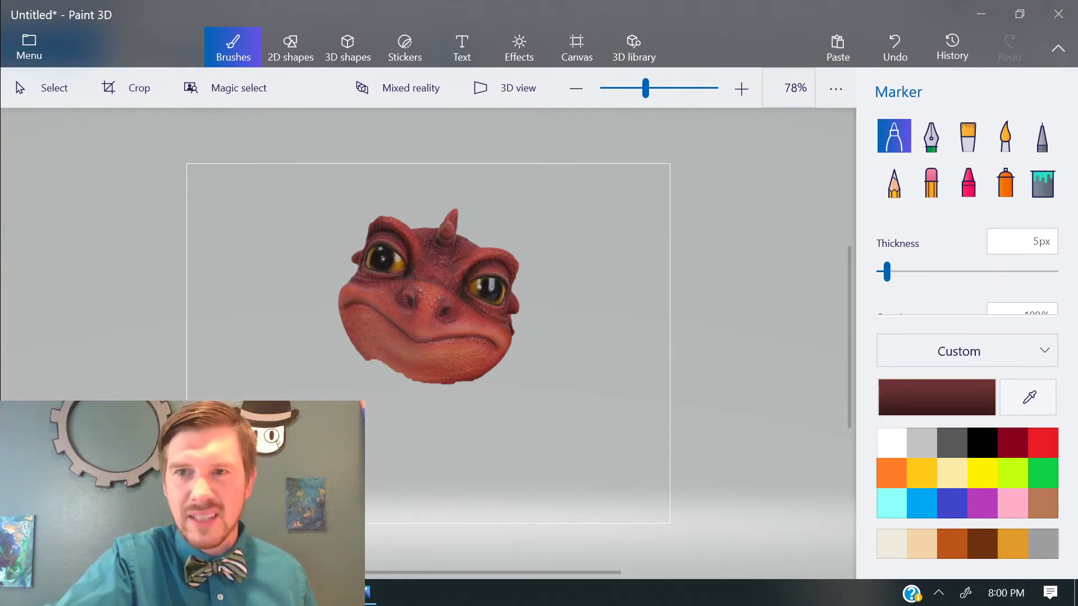
pyautogui.click(894, 181)
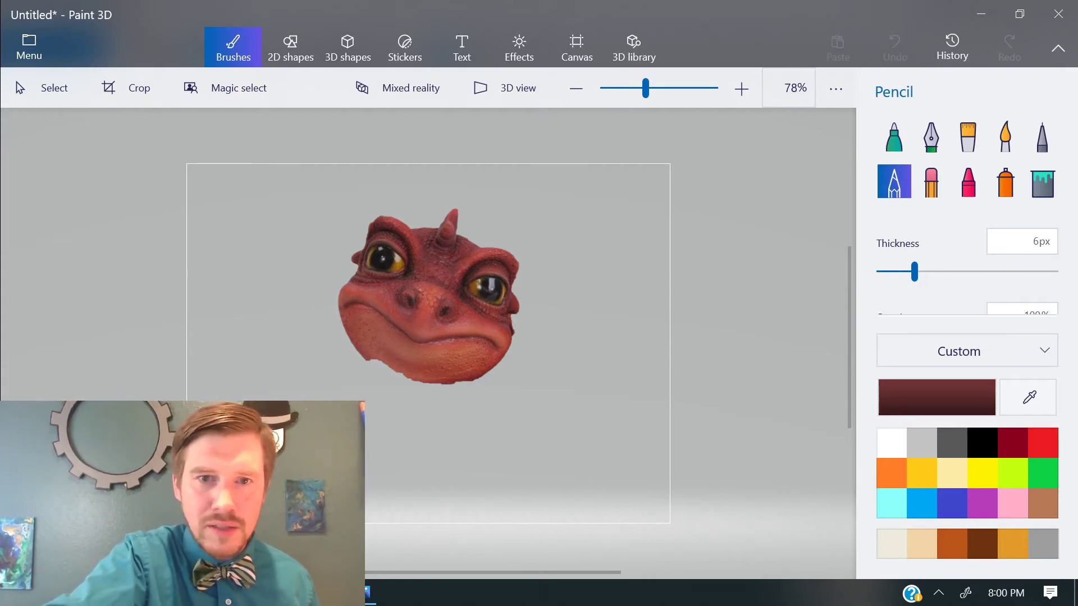
pyautogui.moveTo(495, 295); pyautogui.dragTo(481, 295)
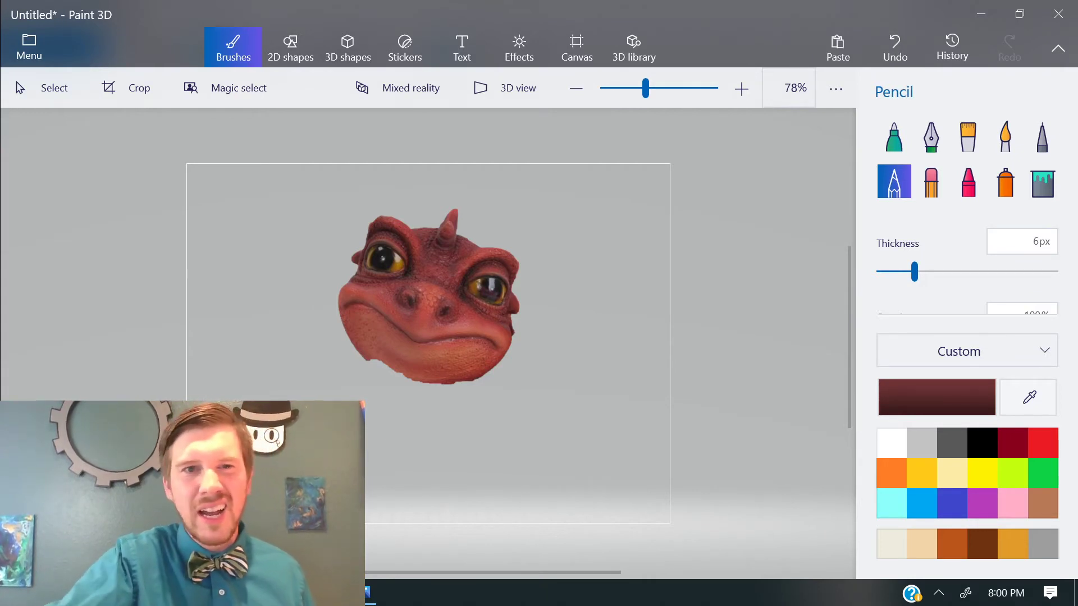
# Step: Shade over most of the dragon's right-hand eye as an eyelid with the 6px Pencil in dark red
pyautogui.click(44, 88)
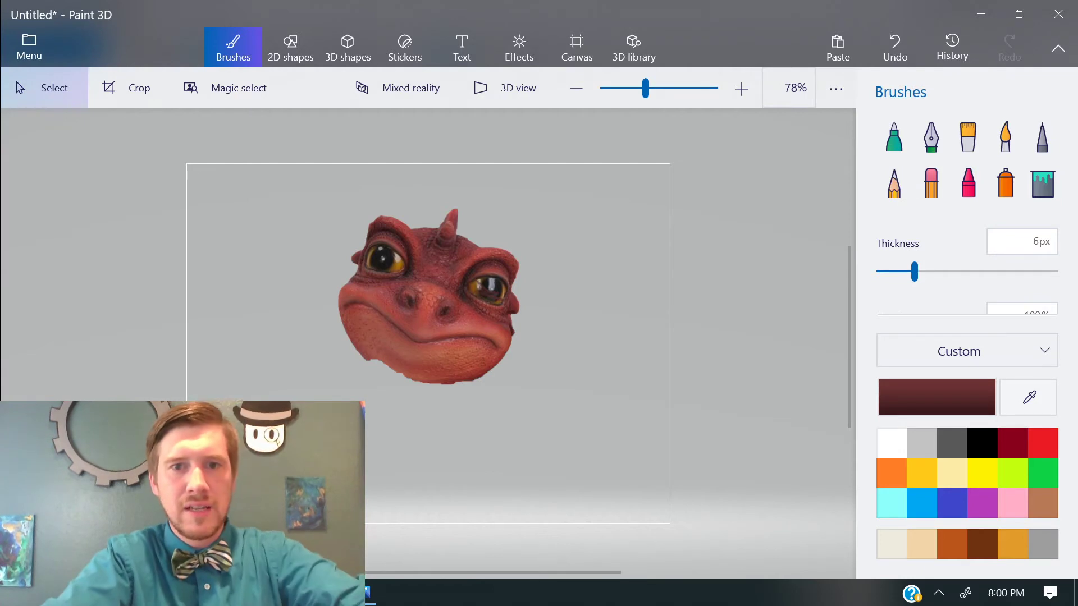
pyautogui.scroll(5, 467, 282)
pyautogui.scroll(3, 361, 173)
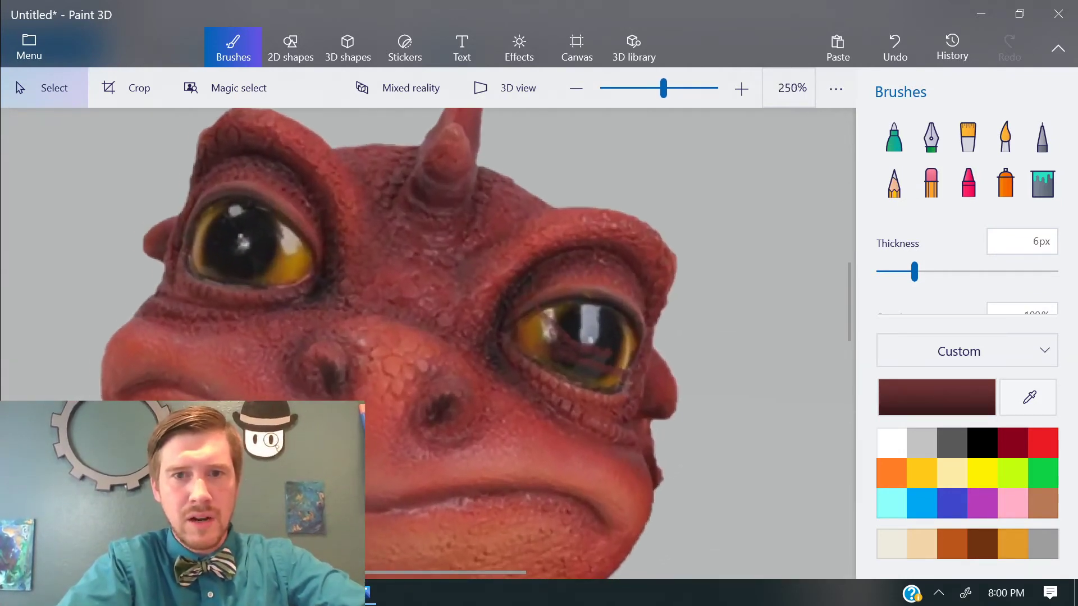
pyautogui.scroll(1, 543, 314)
pyautogui.moveTo(666, 322); pyautogui.dragTo(774, 247)
pyautogui.click(233, 48)
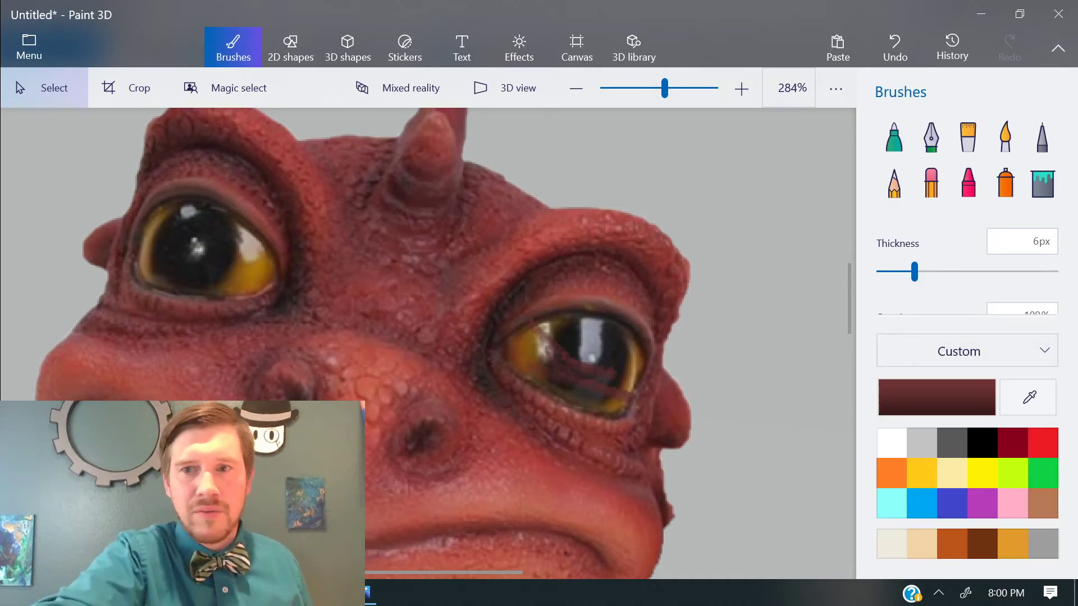
pyautogui.click(894, 182)
pyautogui.moveTo(523, 342)
pyautogui.mouseDown()
pyautogui.moveTo(615, 377)
pyautogui.moveTo(605, 382)
pyautogui.moveTo(645, 354)
pyautogui.moveTo(638, 379)
pyautogui.moveTo(520, 342)
pyautogui.moveTo(592, 323)
pyautogui.moveTo(635, 354)
pyautogui.moveTo(572, 340)
pyautogui.moveTo(590, 341)
pyautogui.mouseUp()
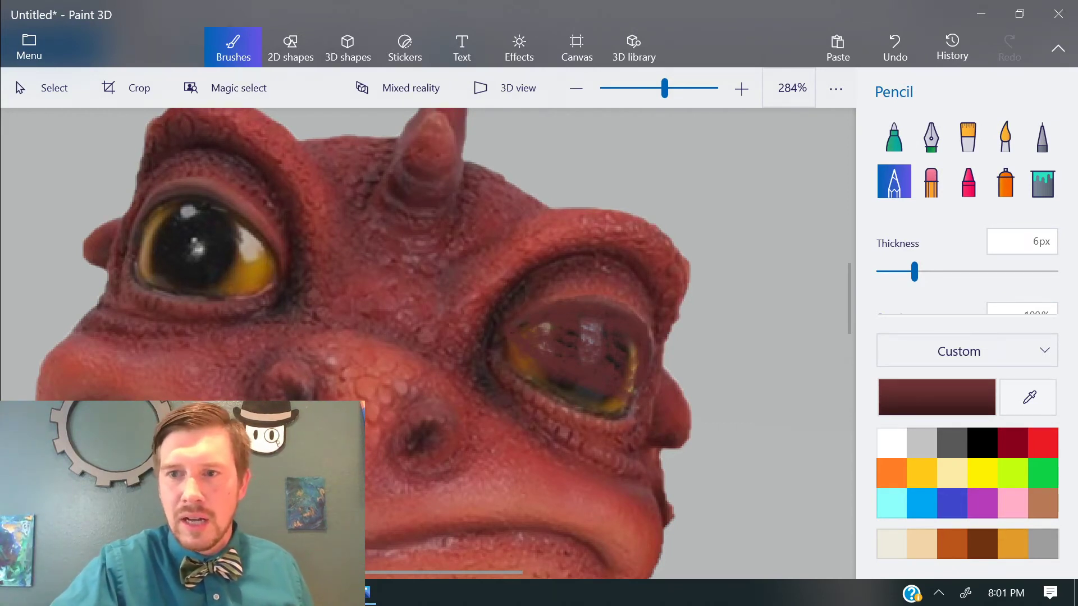
# Step: Sample black from the open eye and pencil a thick eyelid line along the lower edge of the shaded eye
pyautogui.click(1029, 397)
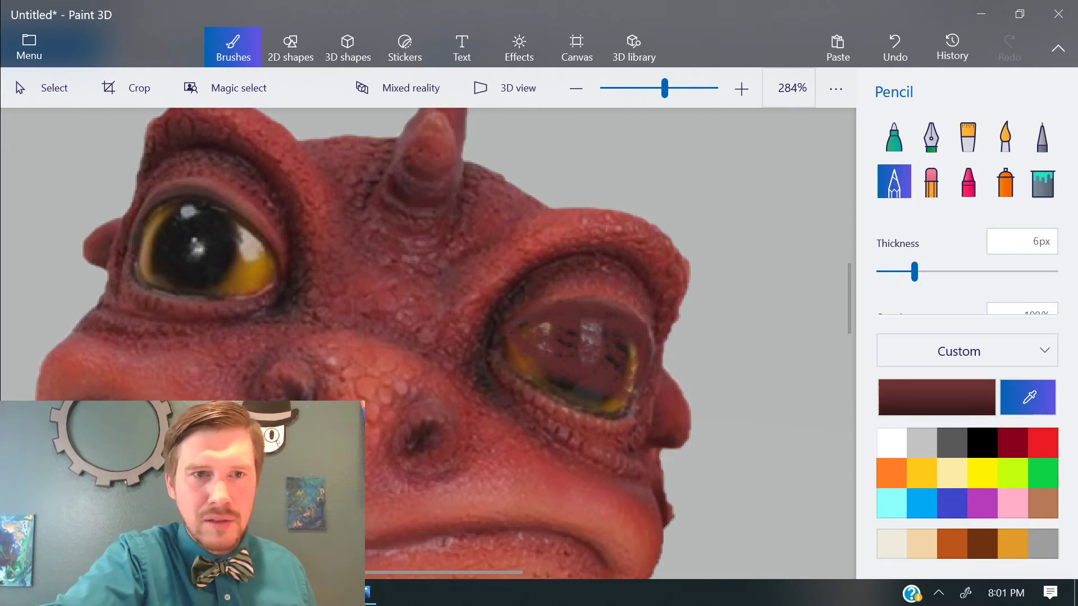
pyautogui.click(169, 248)
pyautogui.moveTo(502, 352)
pyautogui.mouseDown()
pyautogui.moveTo(591, 398)
pyautogui.moveTo(637, 402)
pyautogui.moveTo(538, 385)
pyautogui.moveTo(503, 365)
pyautogui.moveTo(609, 410)
pyautogui.moveTo(605, 393)
pyautogui.mouseUp()
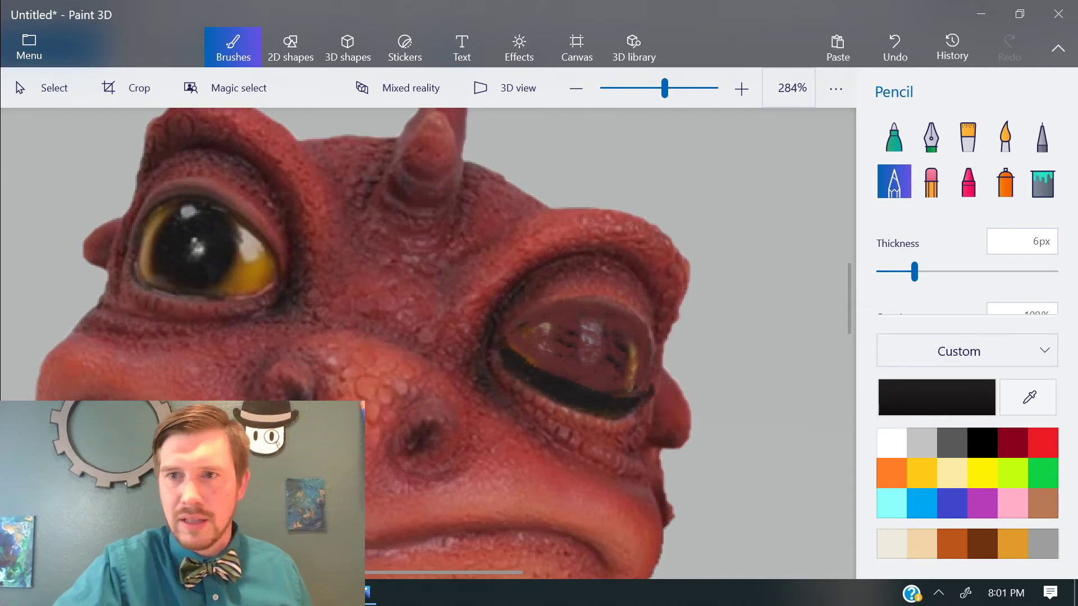
# Step: Sample the dark red eyelid colour and cover the whole shaded eye using the Spray can at 75px thickness
pyautogui.click(1006, 181)
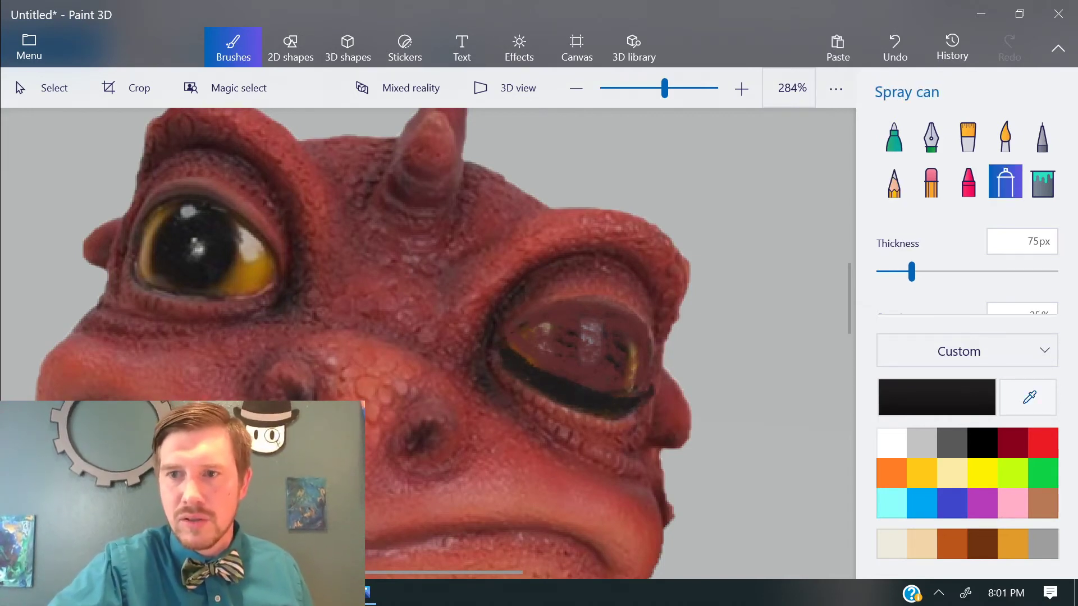
pyautogui.click(1028, 397)
pyautogui.click(572, 313)
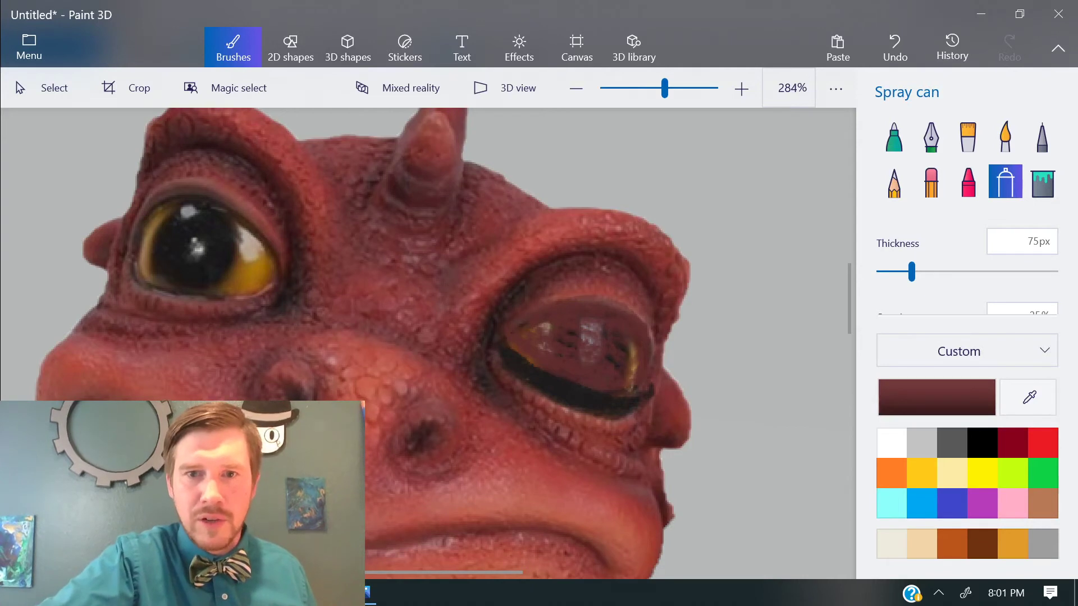
pyautogui.moveTo(596, 321)
pyautogui.mouseDown()
pyautogui.moveTo(550, 326)
pyautogui.moveTo(610, 293)
pyautogui.moveTo(561, 365)
pyautogui.moveTo(584, 372)
pyautogui.moveTo(614, 348)
pyautogui.mouseUp()
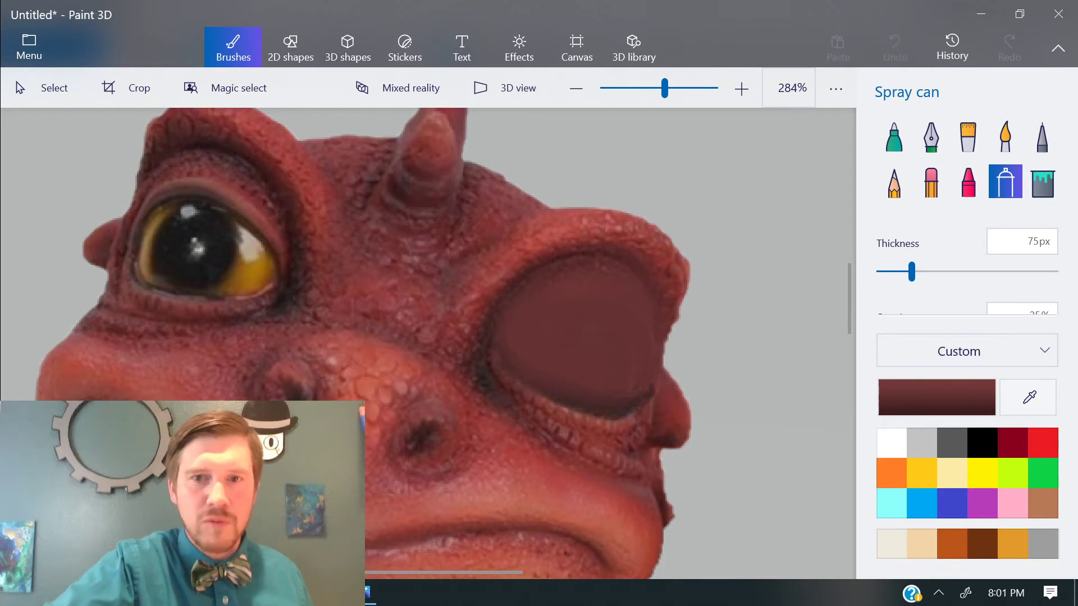
# Step: Sample the lighter red skin from the brow above the closed eye and spray a soft highlight onto the middle of the eyelid
pyautogui.click(1030, 396)
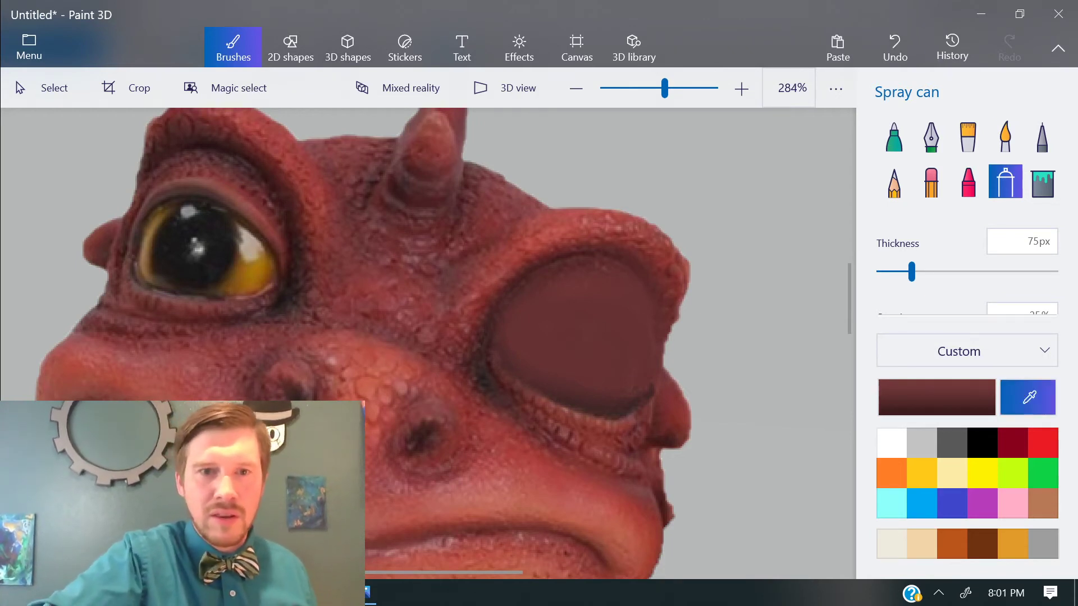
pyautogui.click(578, 229)
pyautogui.moveTo(570, 313); pyautogui.dragTo(572, 315)
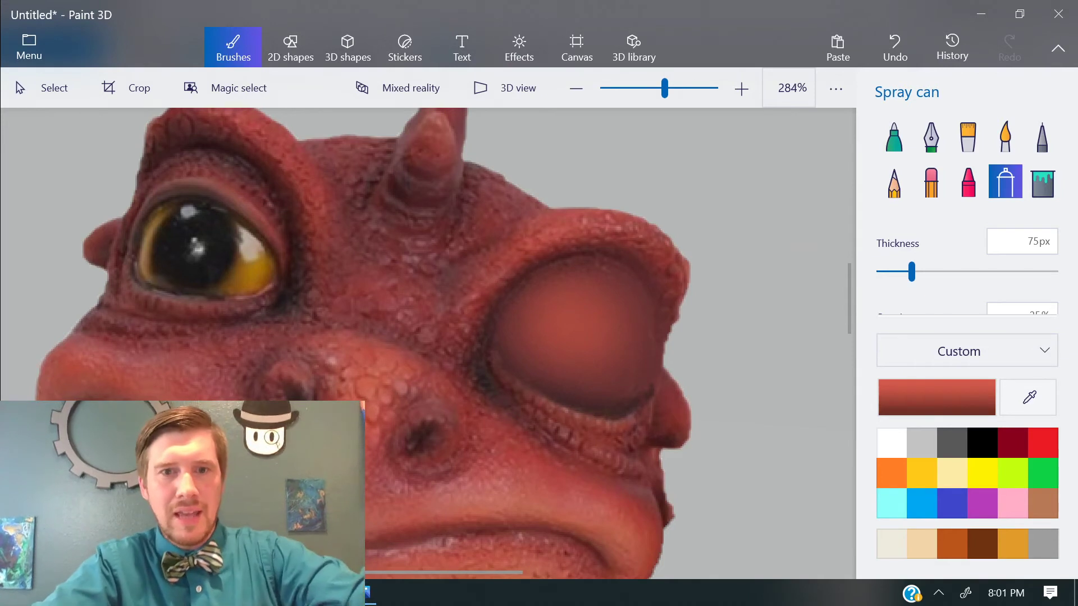
pyautogui.scroll(-3, 475, 250)
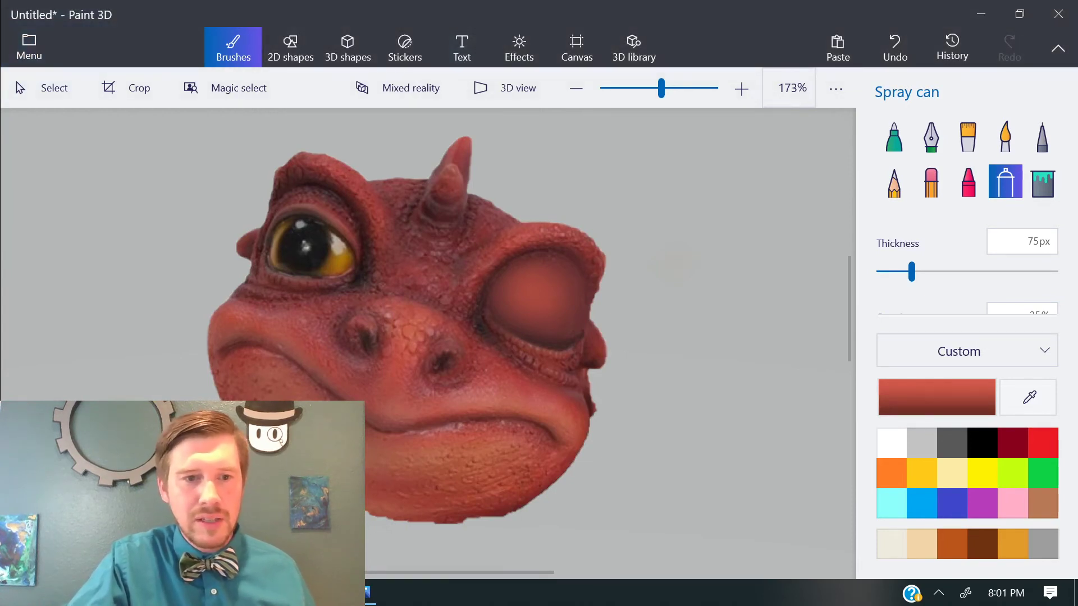
# Step: Review the saved images in the Dragon Card folder, and switch to Chrome to view the animated Baby Dragon and Baby Griffin cards in Google Drive
pyautogui.hotkey('alt', 'Tab')
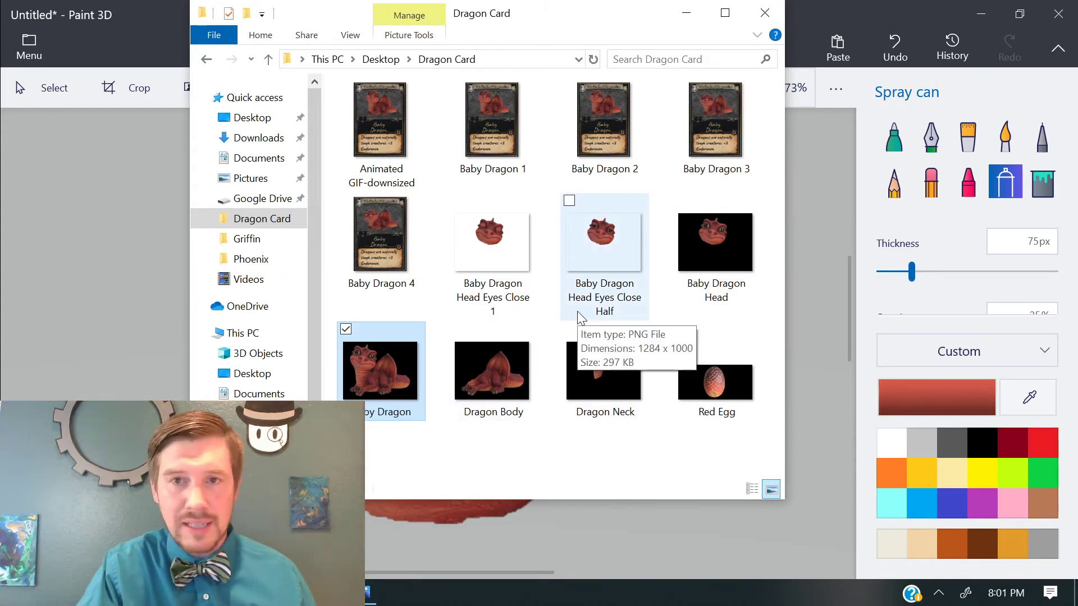
pyautogui.click(686, 13)
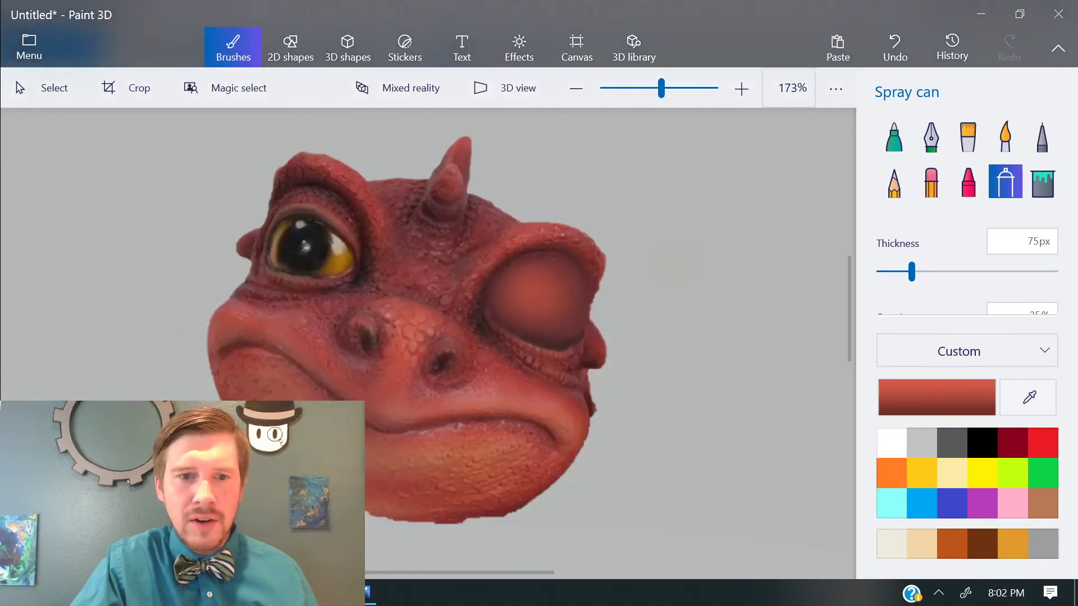
pyautogui.click(979, 15)
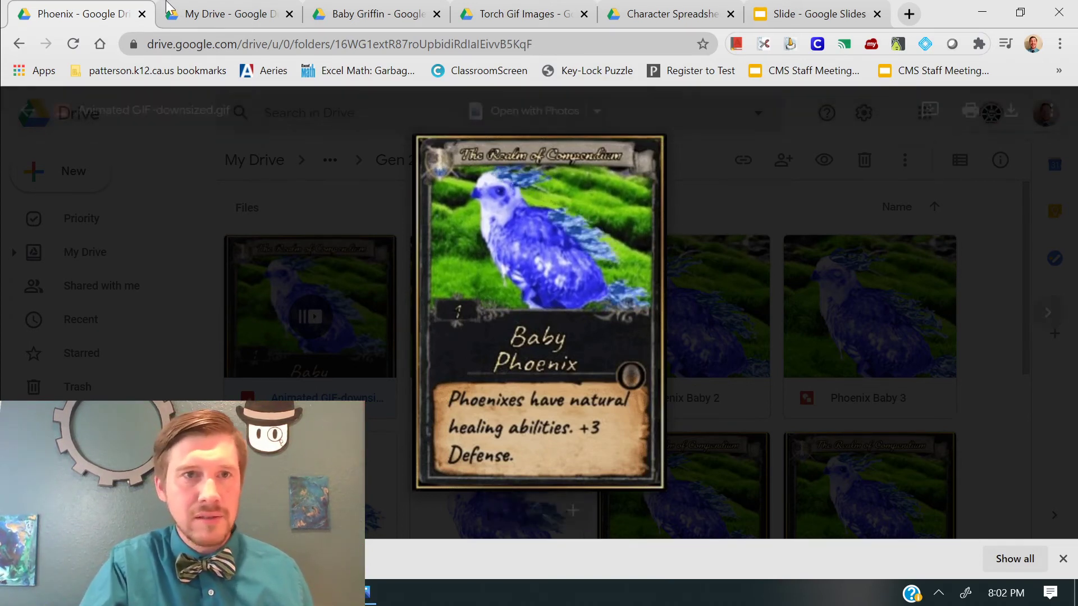
pyautogui.click(227, 17)
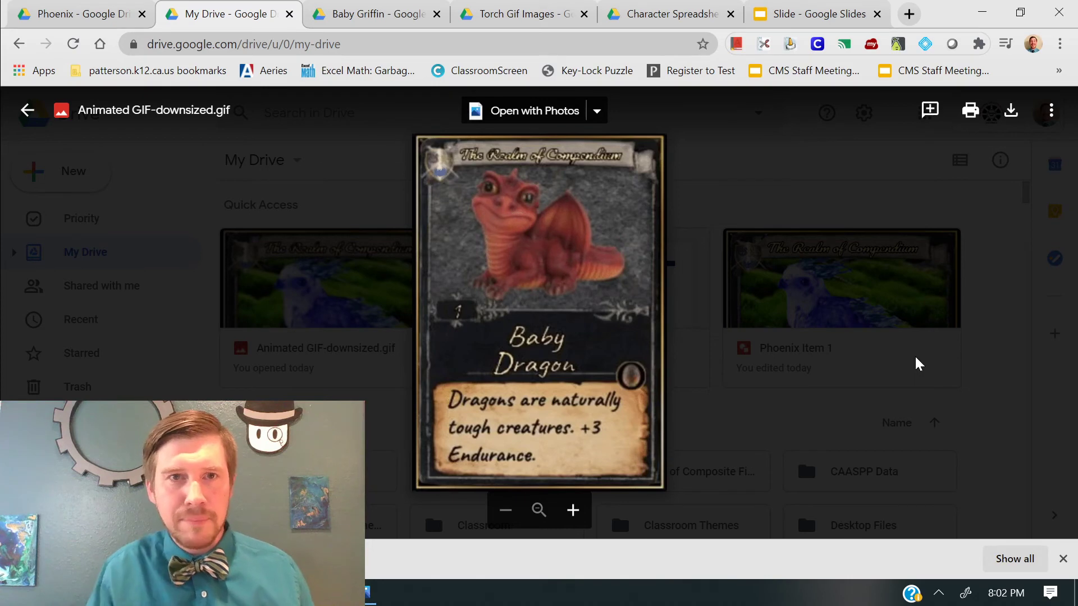
pyautogui.hotkey('ctrl', 'Tab')
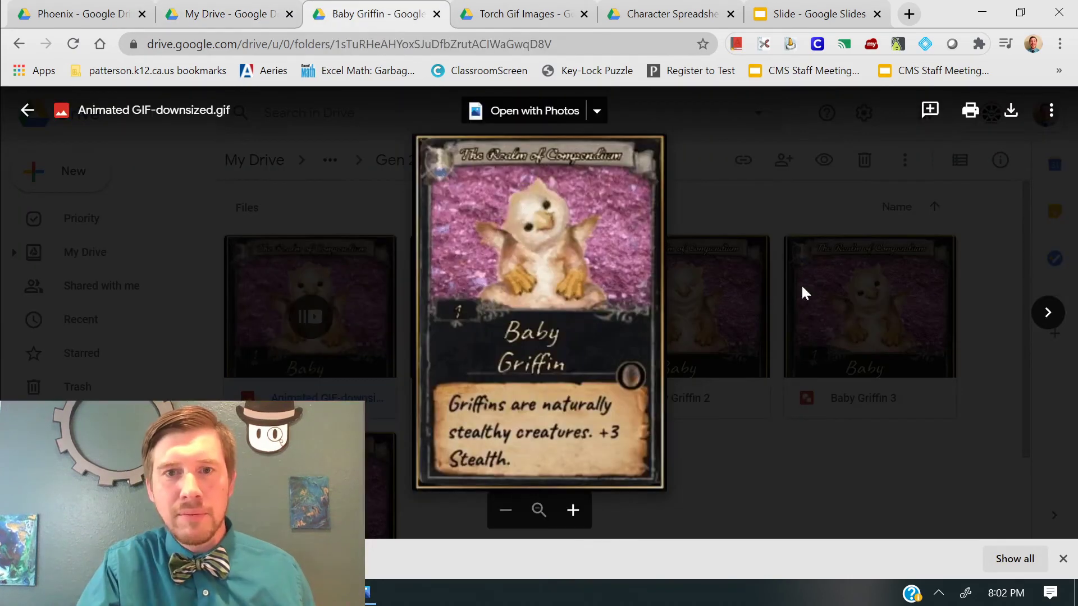